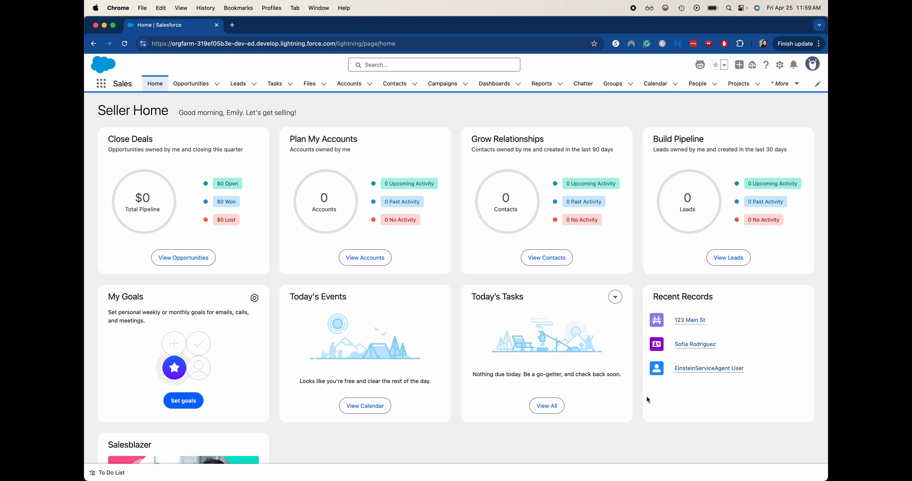
Step: Open Setup for the current app from the Sales home page
click(780, 66)
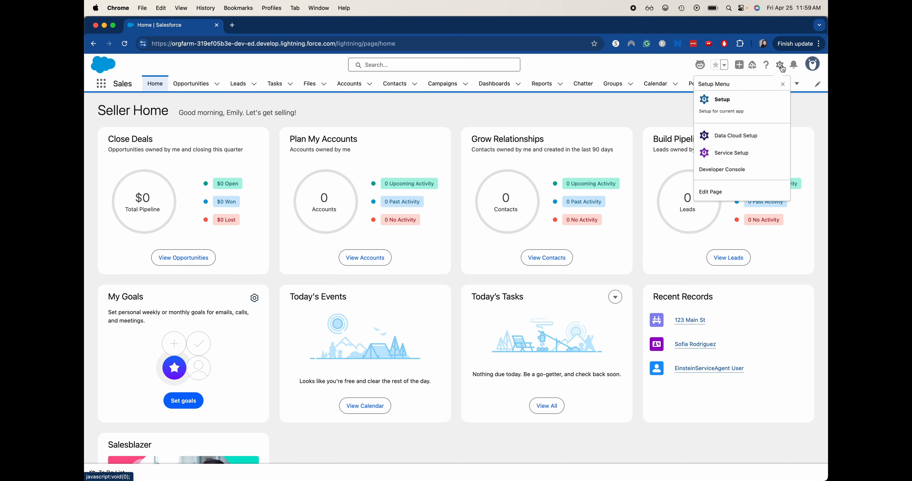
click(757, 110)
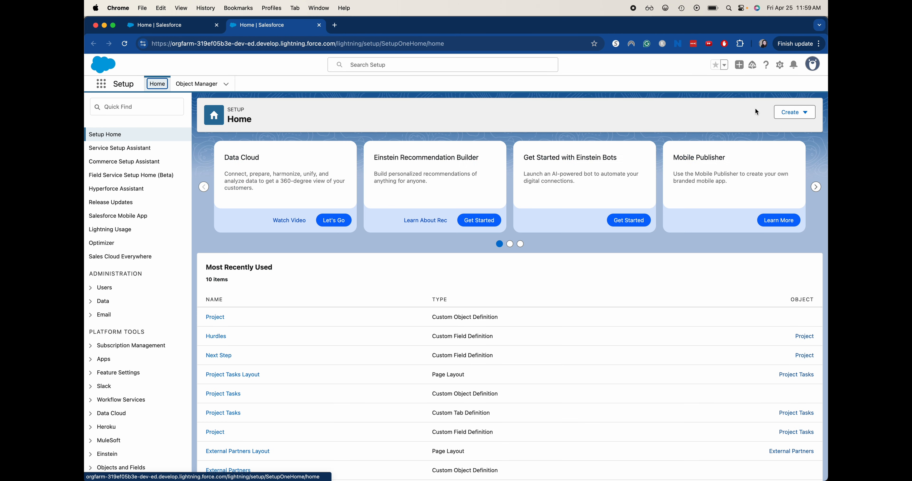
click(166, 101)
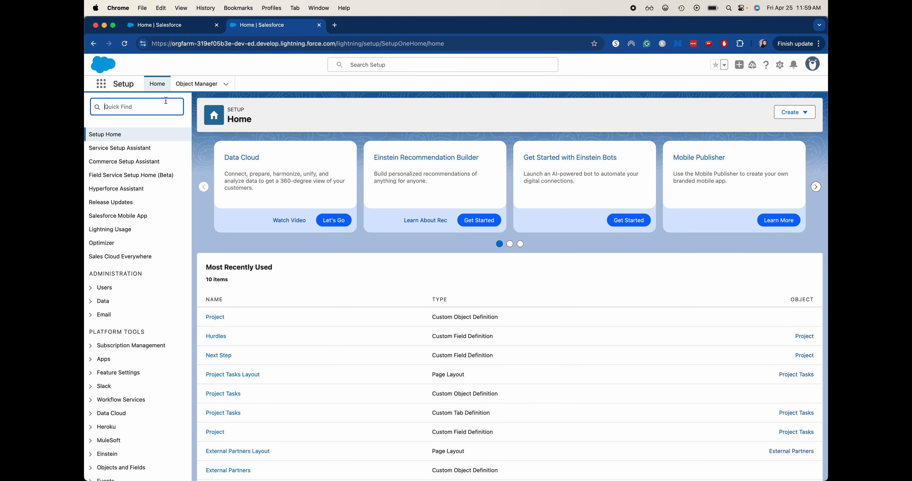
text(proj)
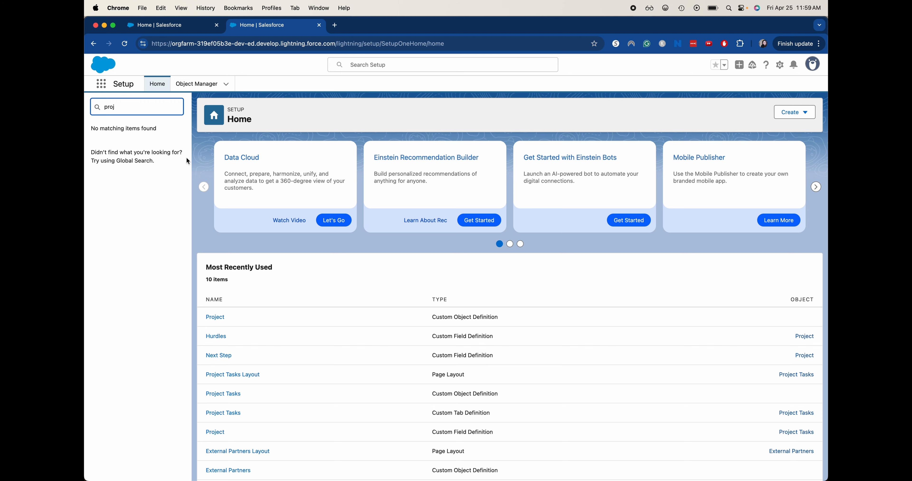
key(BackSpace)
key(BackSpace)
key(BackSpace)
key(BackSpace)
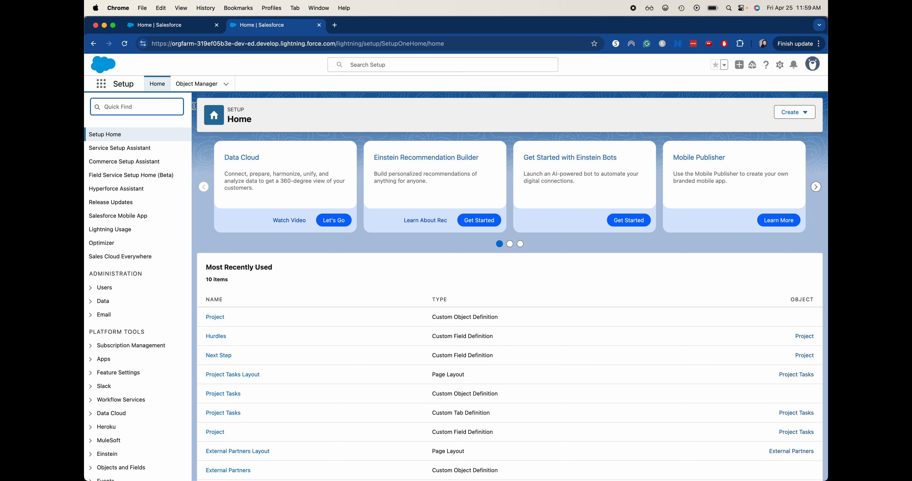
Step: Find the Project custom object in Object Manager and open it
click(214, 83)
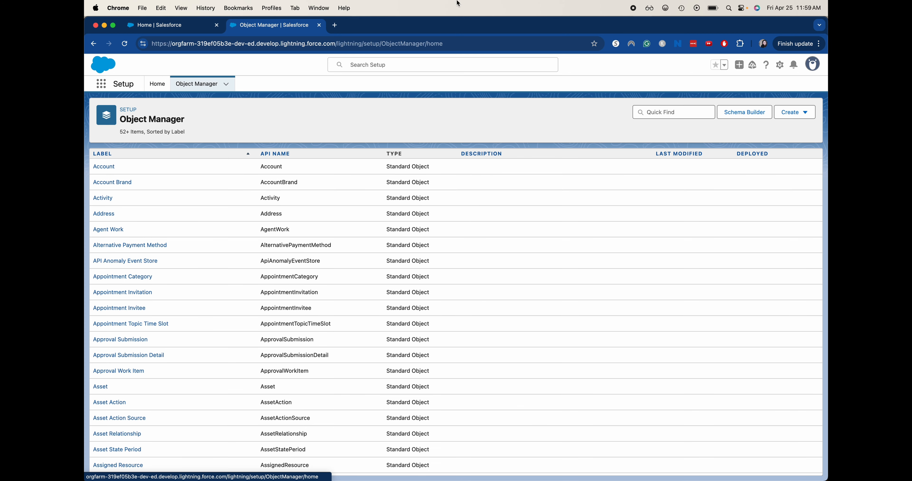
click(665, 112)
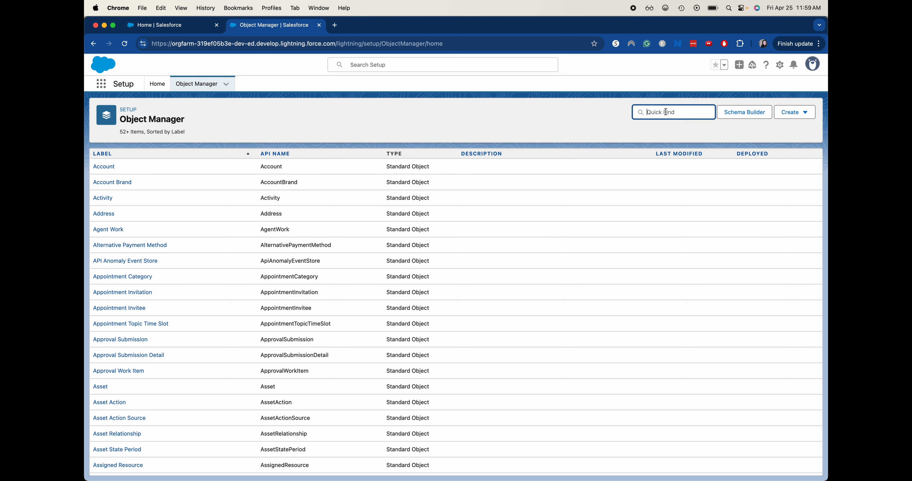
text(proj)
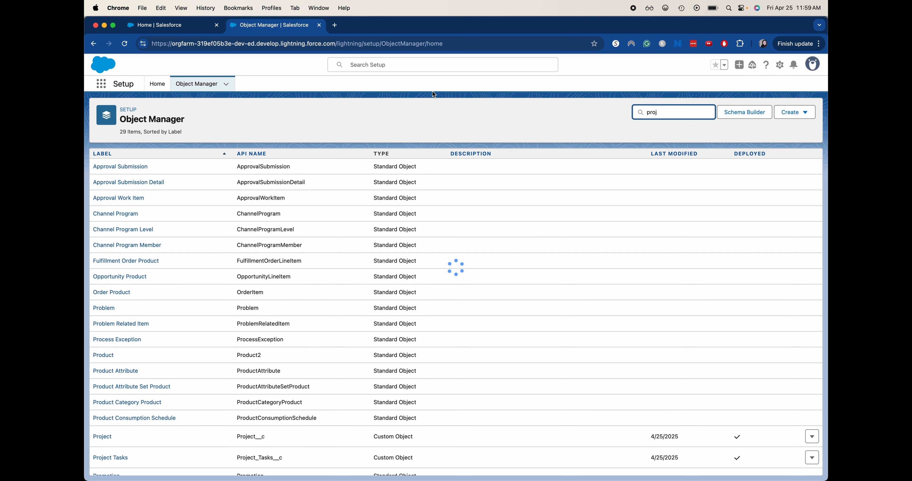
click(108, 169)
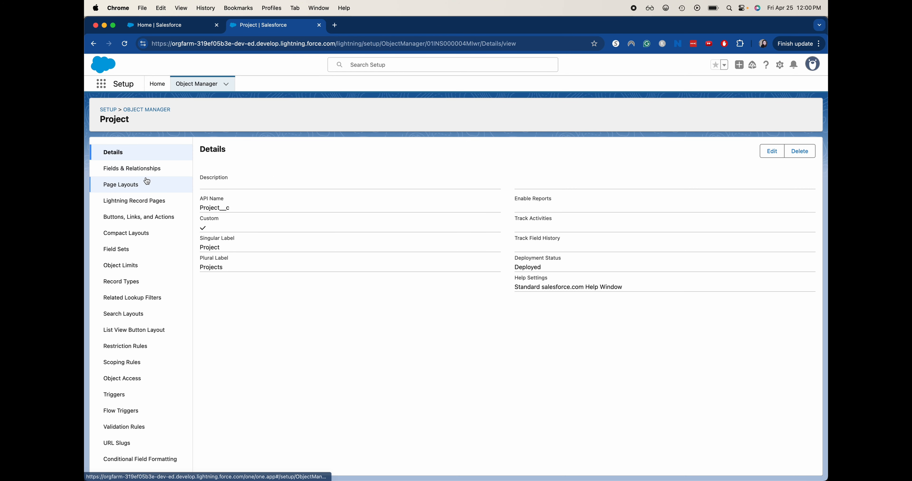
Step: Start a new custom field on Project and choose the Text Area (Long) data type
click(145, 170)
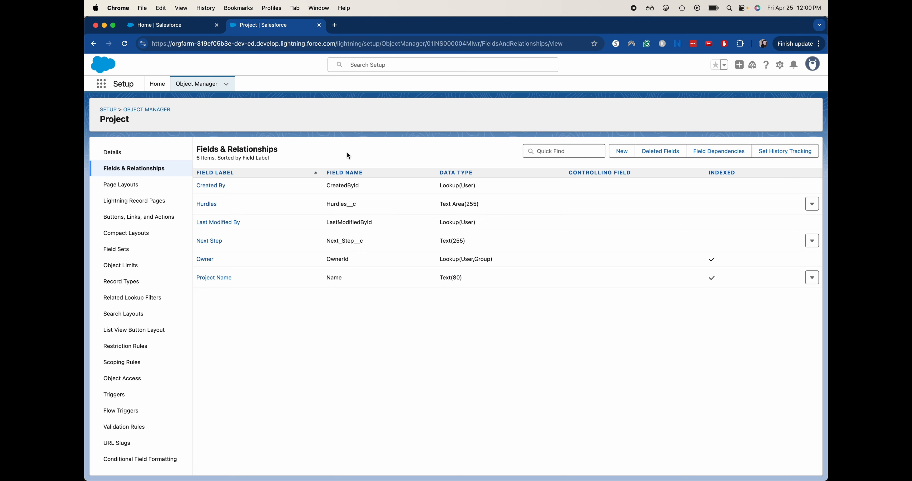
click(618, 158)
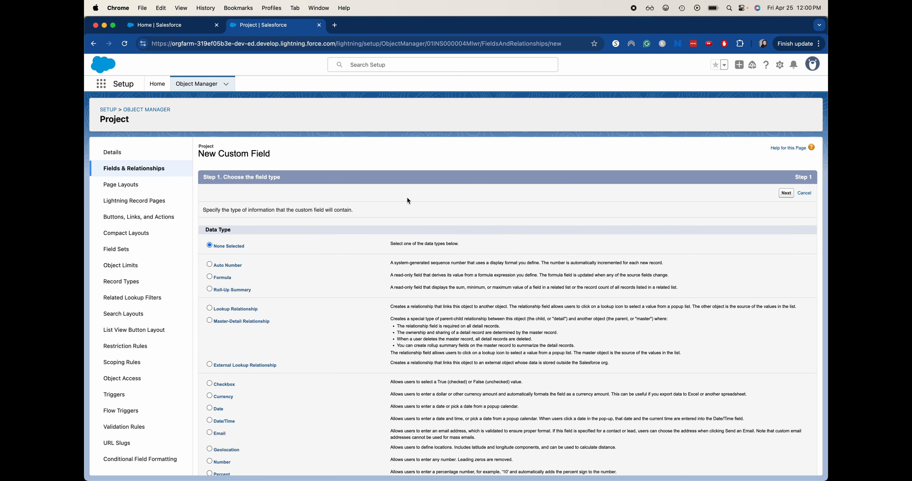
scroll(414, 350, down, 5)
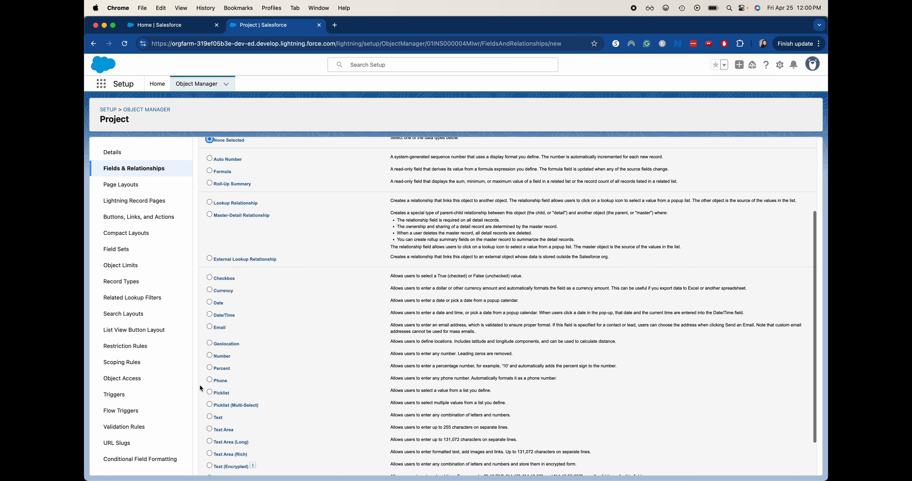
scroll(275, 435, down, 2)
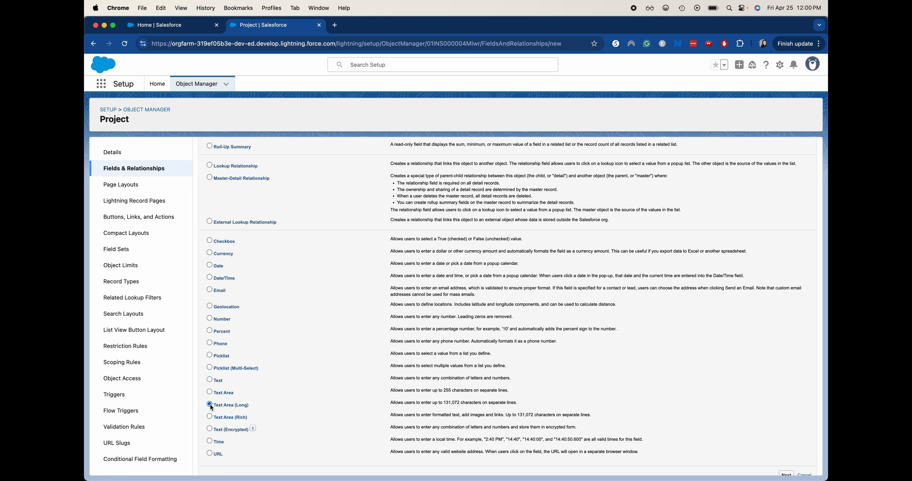
scroll(588, 411, down, 1)
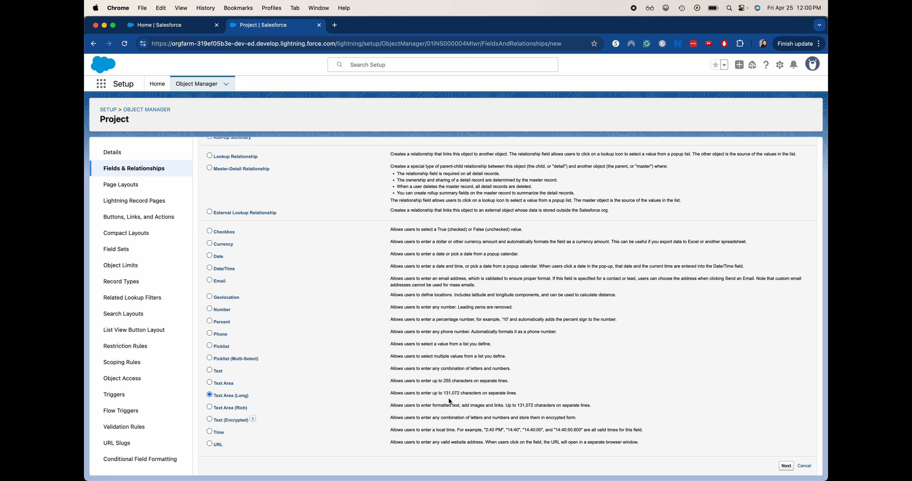
drag(443, 393, 460, 392)
key(super+c)
click(787, 466)
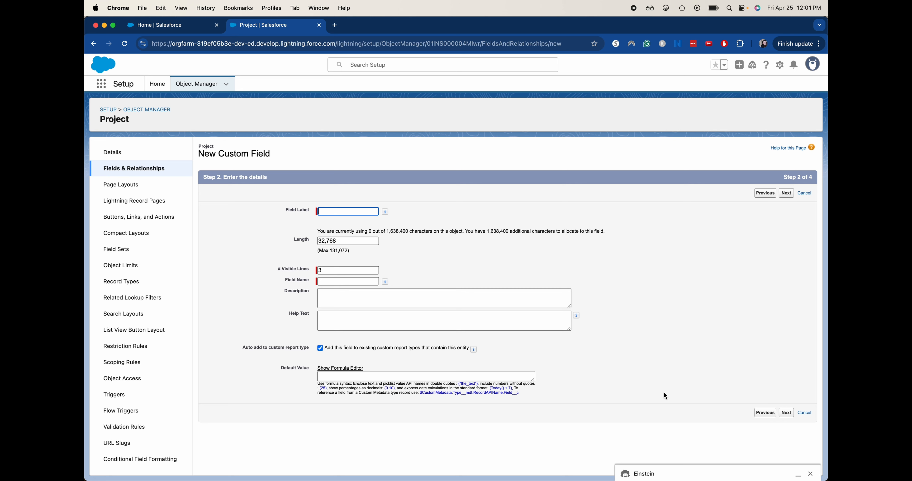
Step: Set the field length to the maximum of 131,072 characters
click(342, 242)
key(BackSpace)
key(BackSpace)
key(BackSpace)
key(BackSpace)
key(BackSpace)
key(BackSpace)
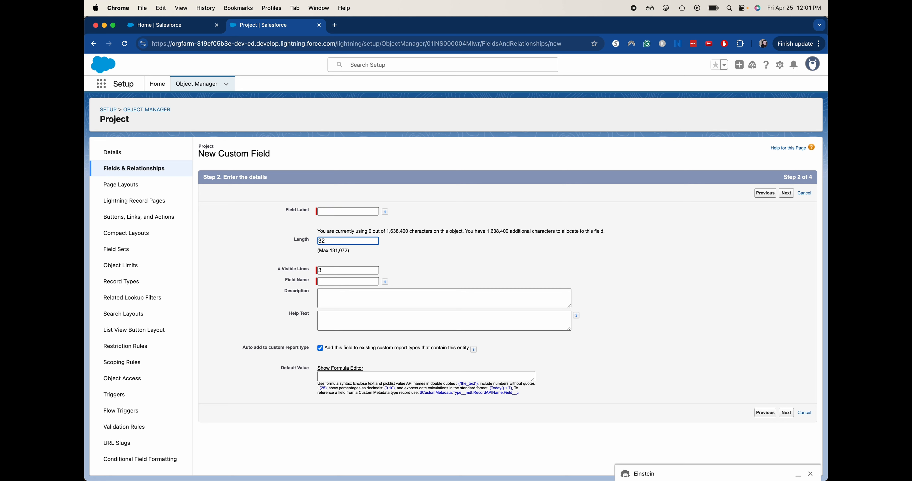
key(super+v)
Step: Label the new field Hurdles Expanded and continue to field-level security
click(327, 212)
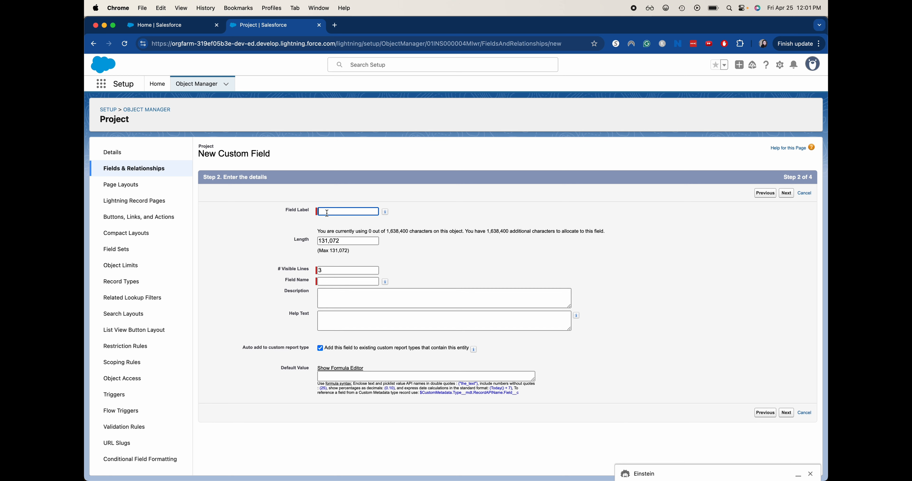
text(Hurdles Expanded)
click(425, 256)
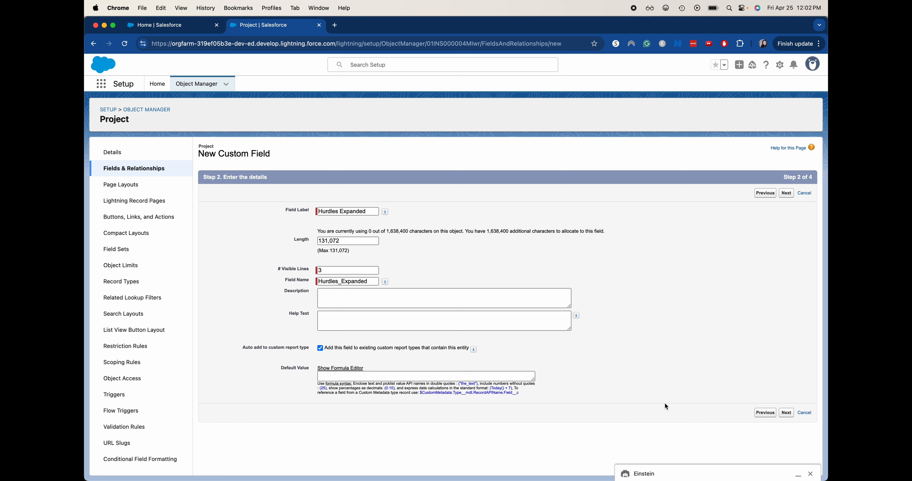
click(786, 413)
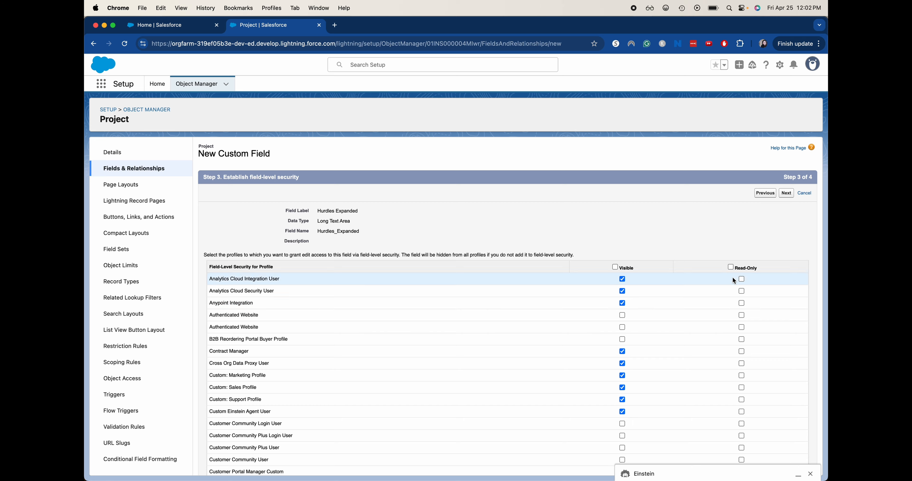
Step: Keep the default field-level security and page layout assignment, and save the new field
scroll(726, 246, down, 3)
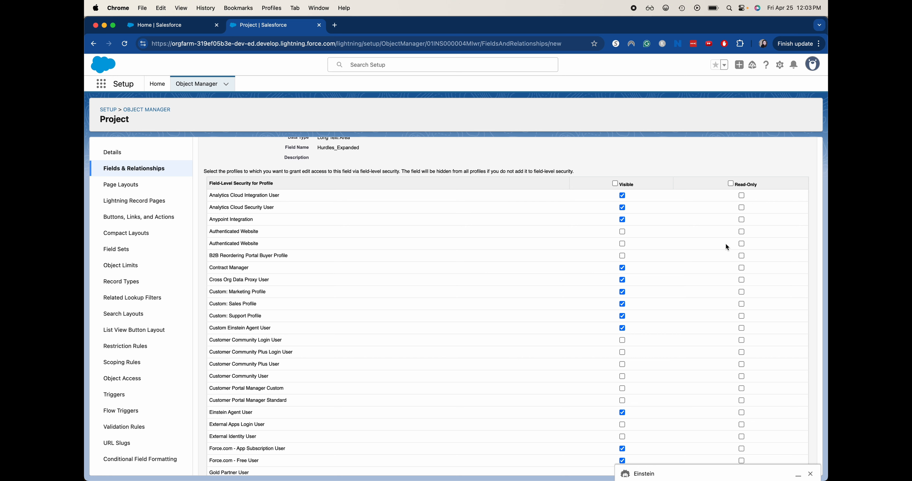
scroll(726, 246, down, 8)
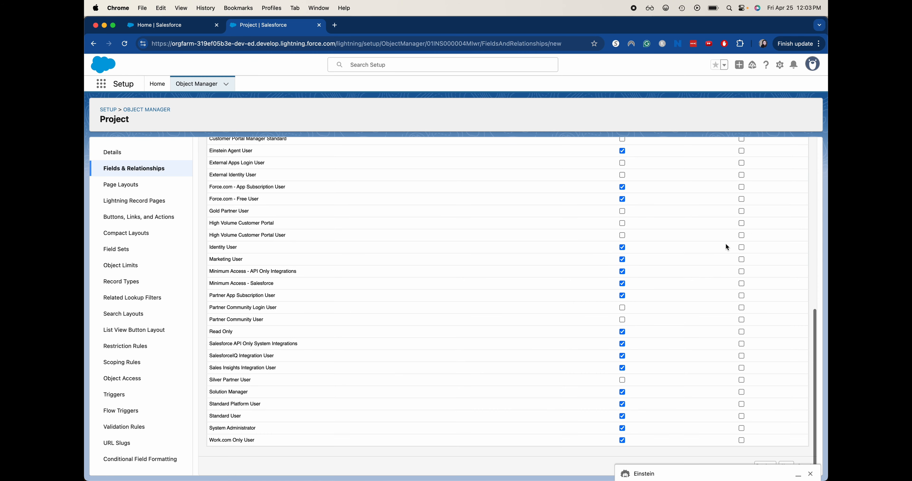
scroll(780, 293, up, 10)
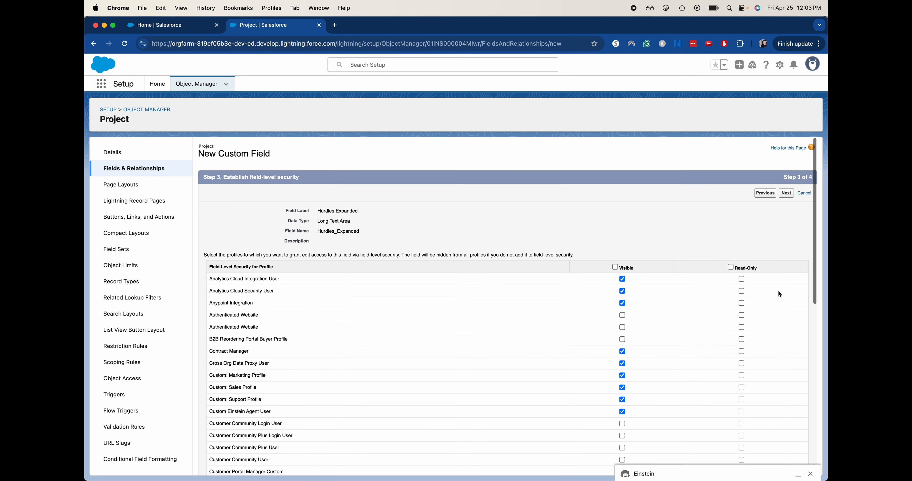
click(786, 194)
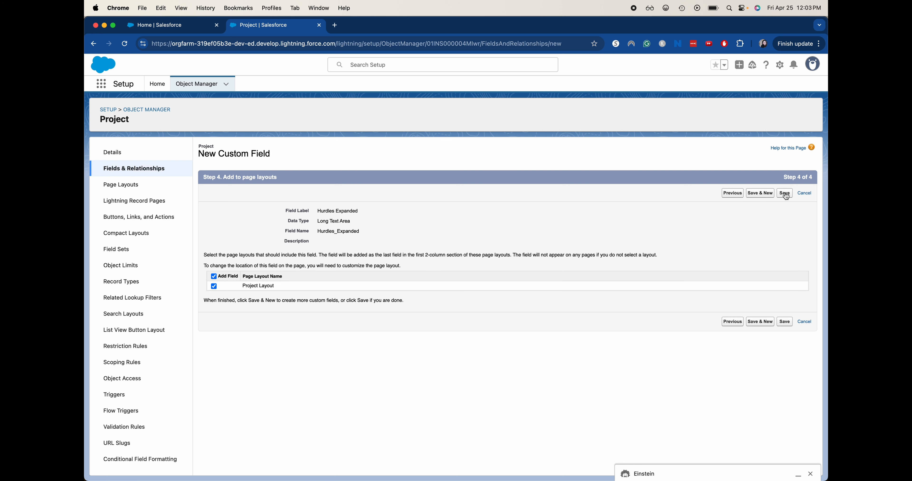
click(785, 194)
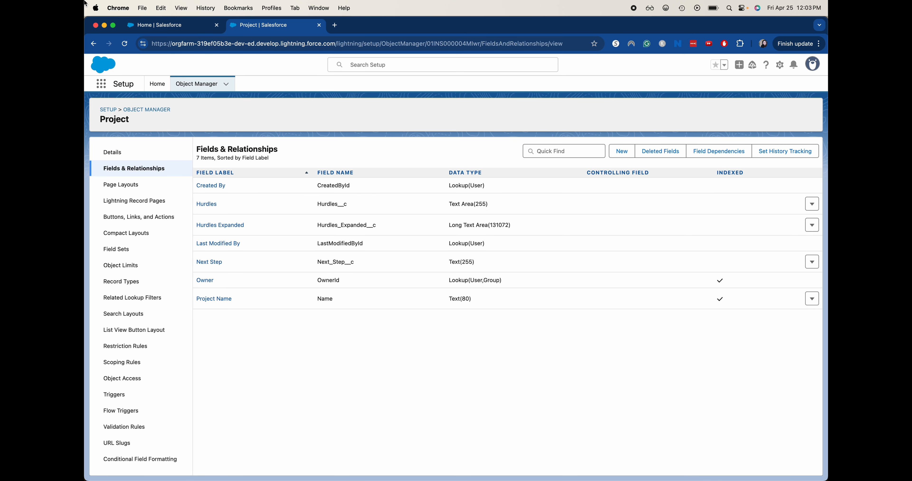
Step: Return to the Sales home tab, refresh it, and open the 123 Main St project through the App Launcher
click(148, 22)
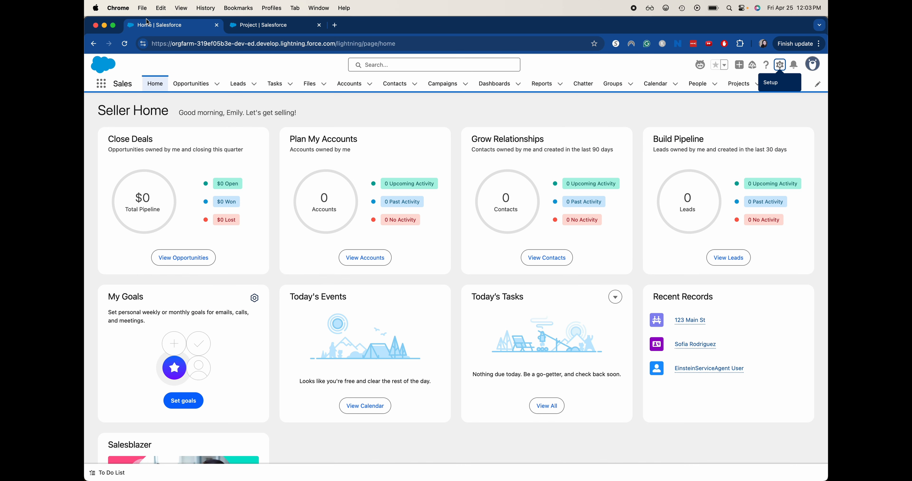
key(super+r)
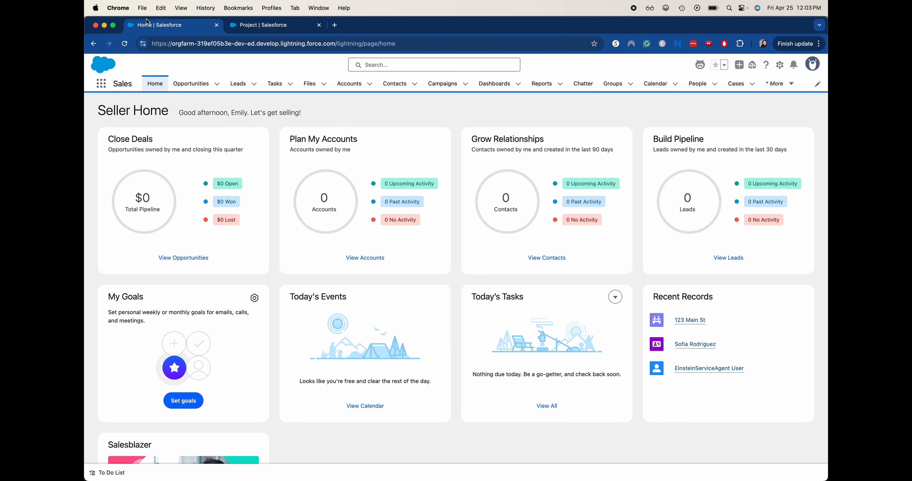
click(101, 84)
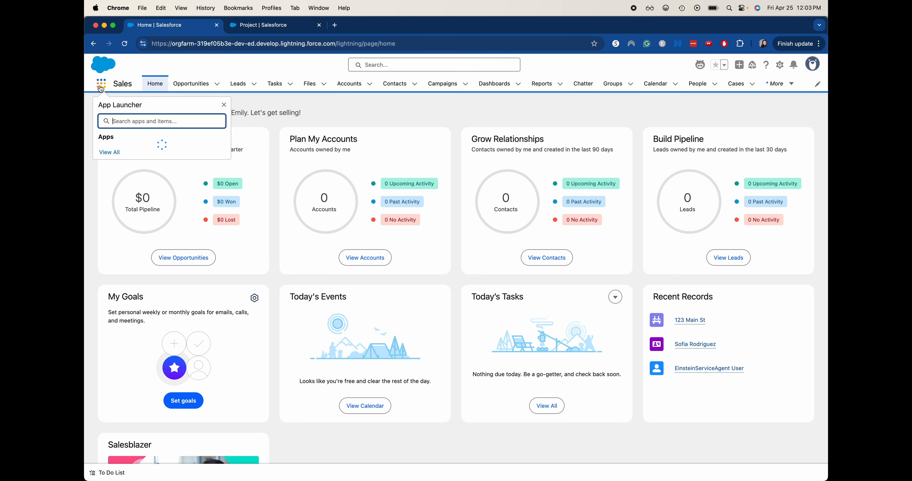
text(proje)
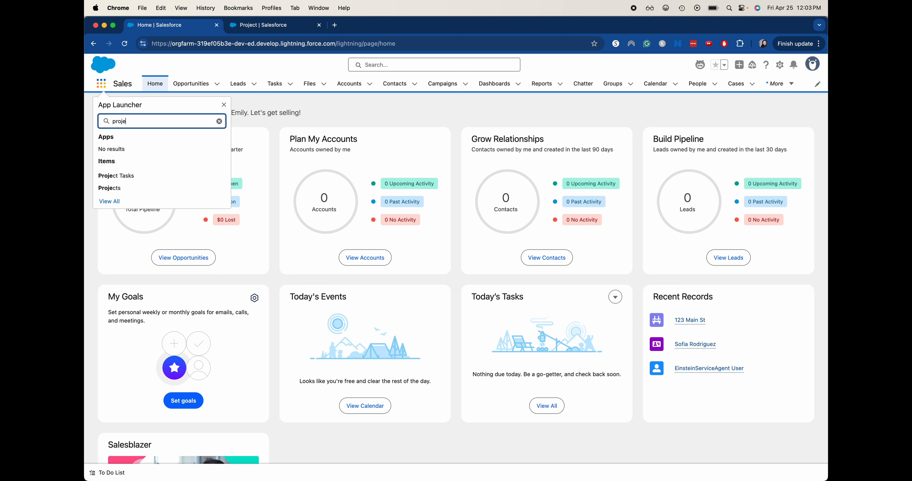
click(117, 188)
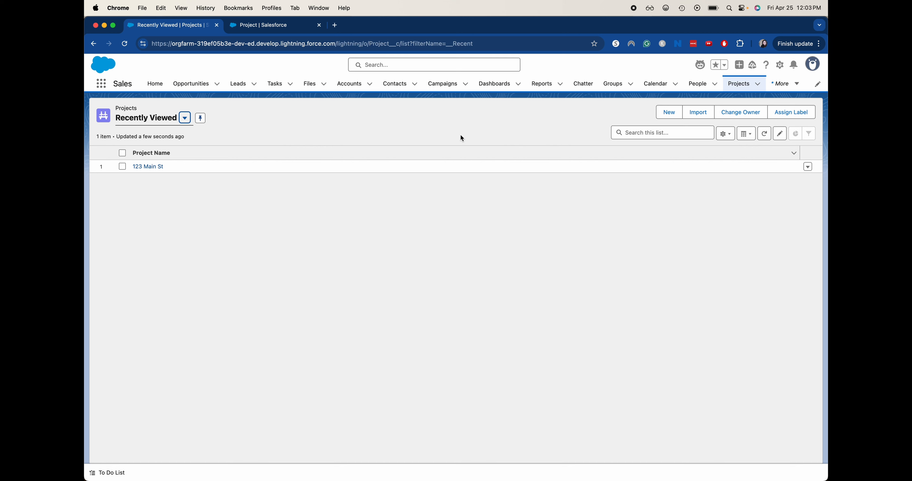
click(158, 170)
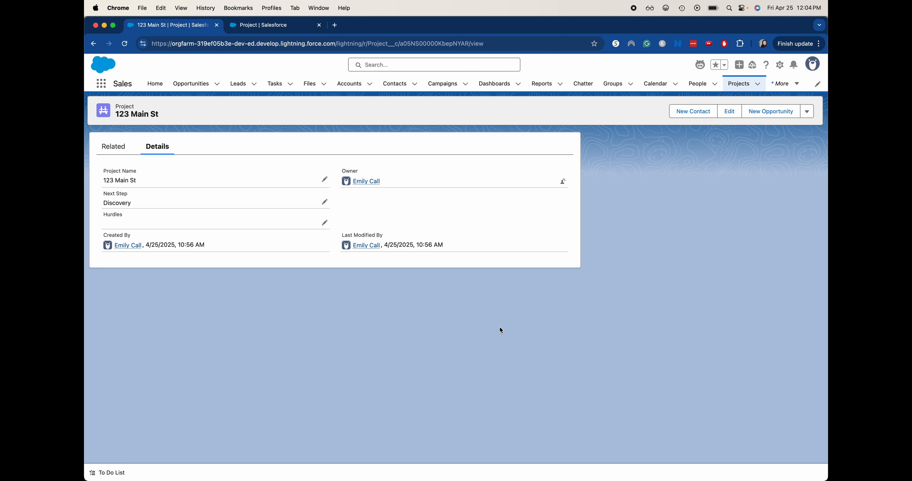
Step: Refresh the 123 Main St project and open it for editing in the Hurdles Expanded field
key(super+r)
click(723, 110)
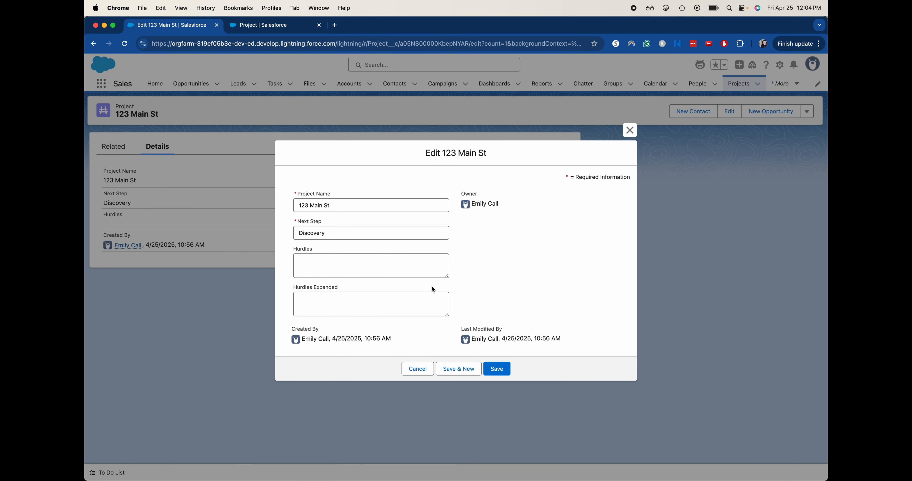
click(396, 307)
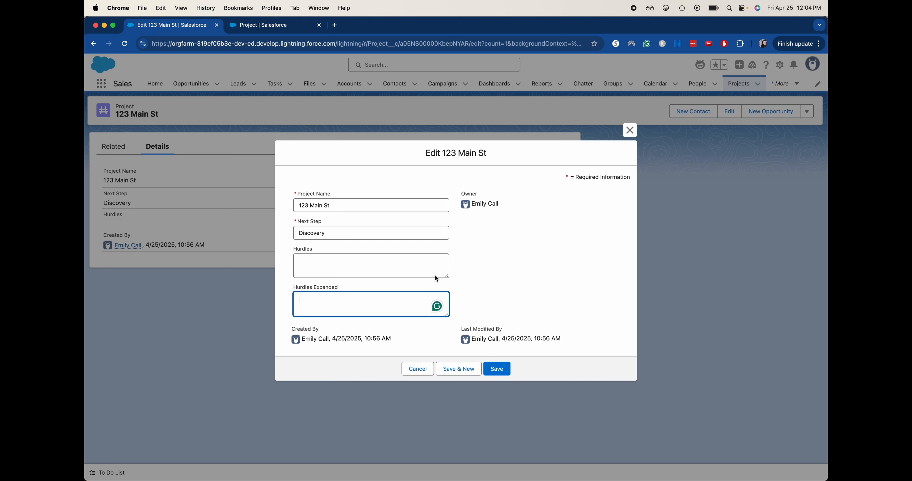
click(462, 330)
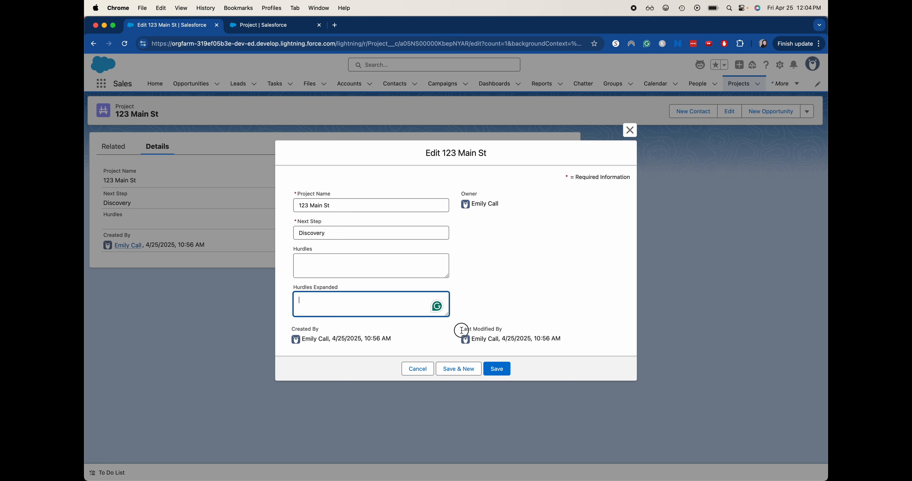